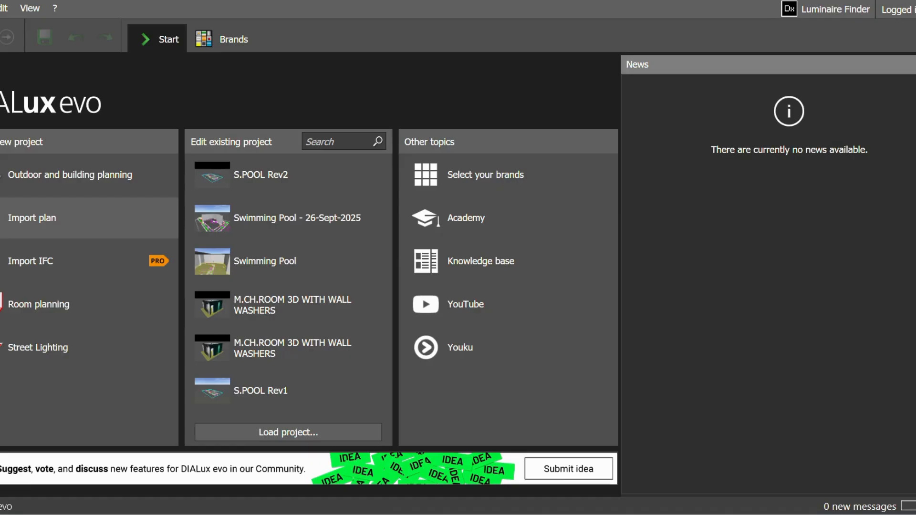
Step: Import the plan file Z-MALE CH.ROOM WITH ROOM TITLES from the Desktop
left_click(30, 213)
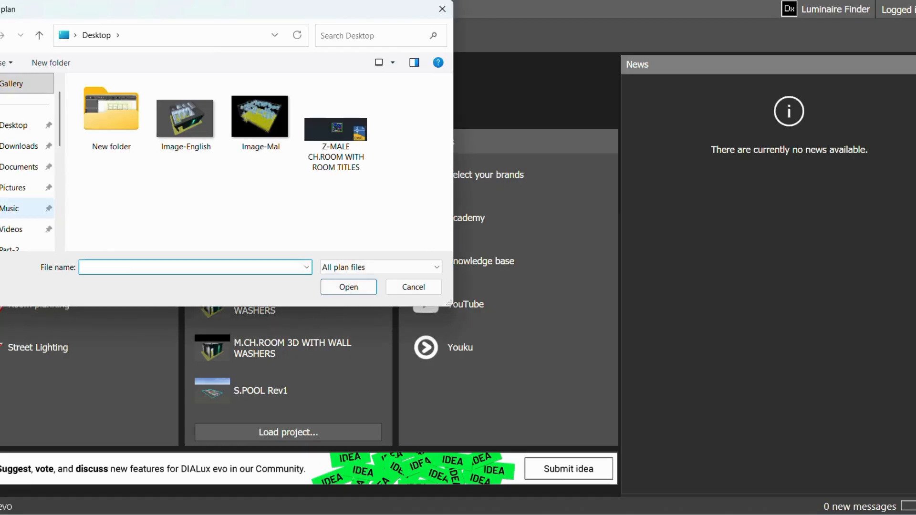
left_click(338, 139)
left_click(349, 287)
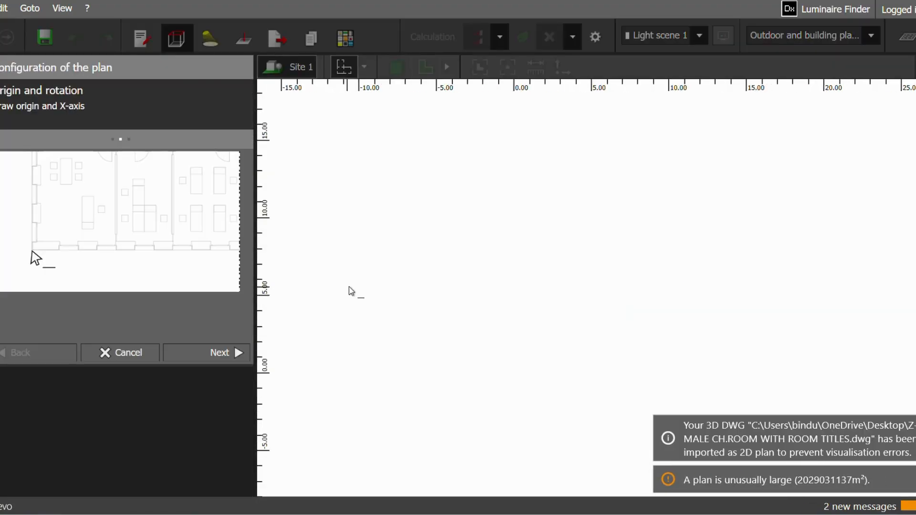
Step: Place the plan origin at the outer corner beside the entrance hall door, with the X-axis running along the lower outer edge
left_click(32, 251)
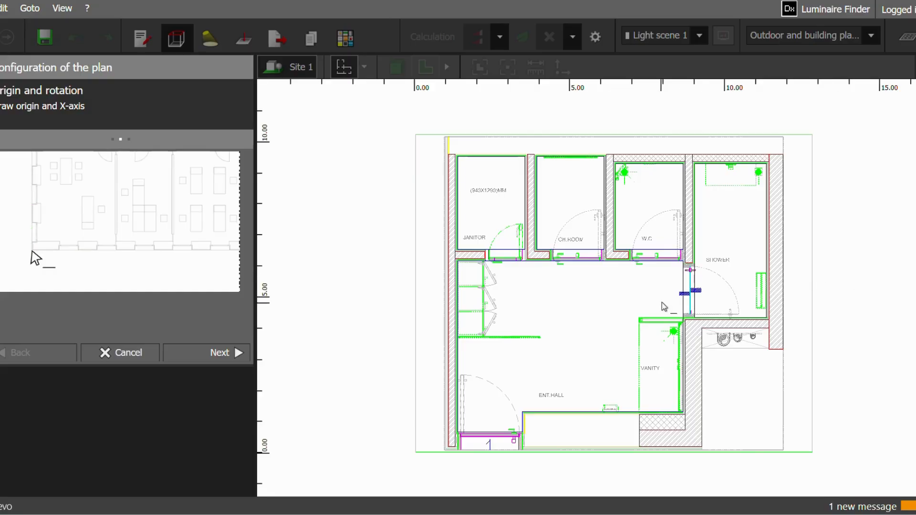
middle_click_drag(632, 296, 623, 277)
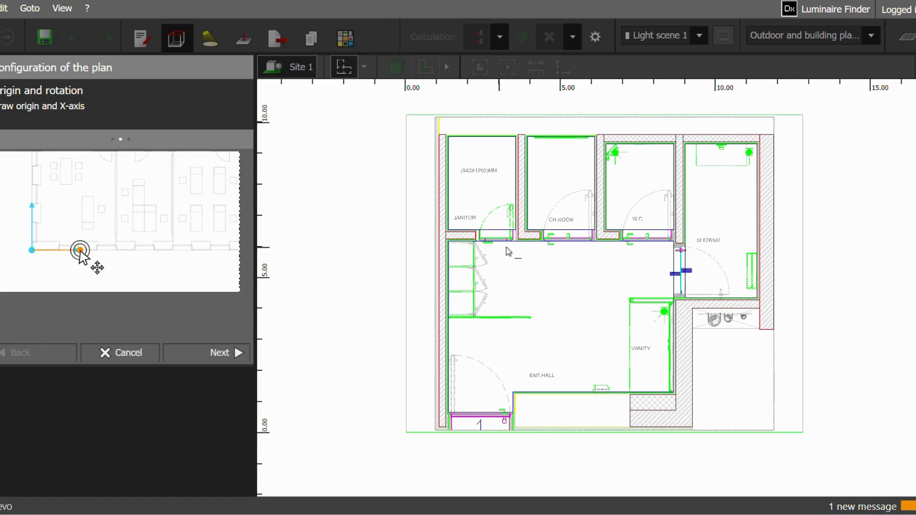
scroll(491, 157, "up", 1)
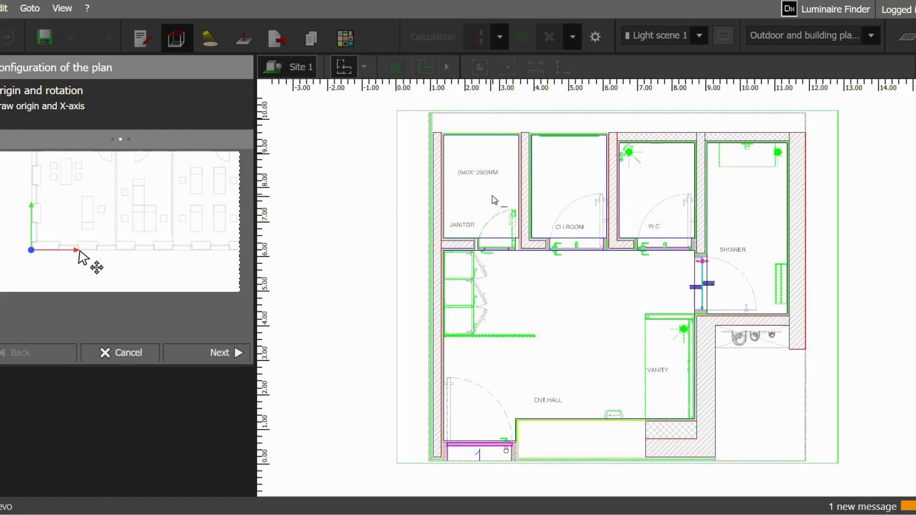
scroll(491, 195, "down", 1)
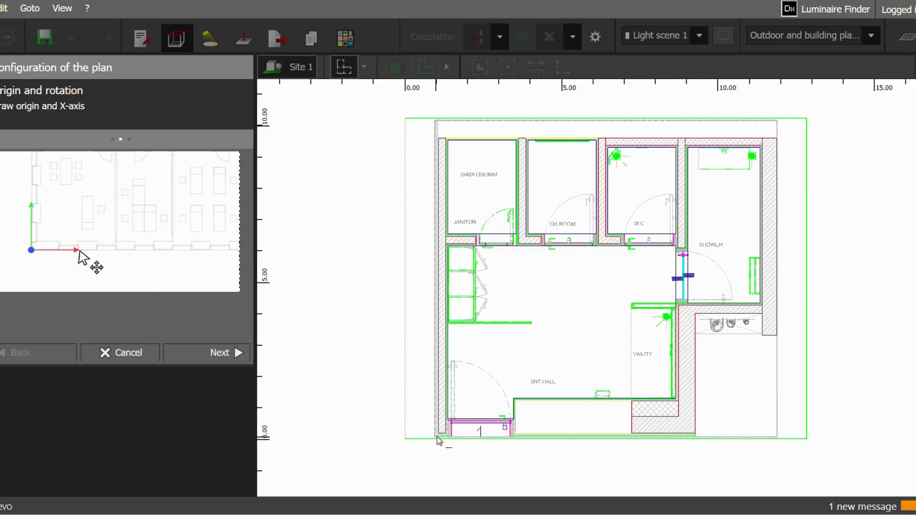
scroll(439, 436, "up", 3)
scroll(440, 438, "up", 3)
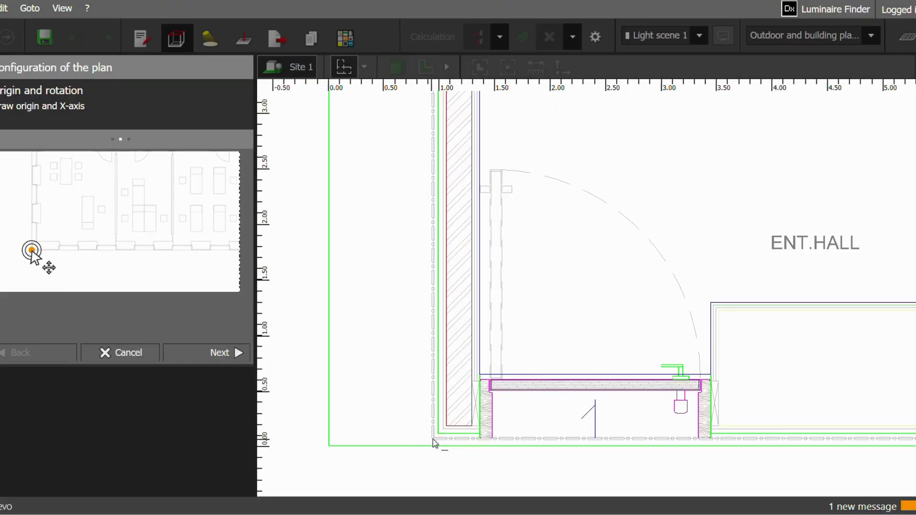
left_click(432, 439)
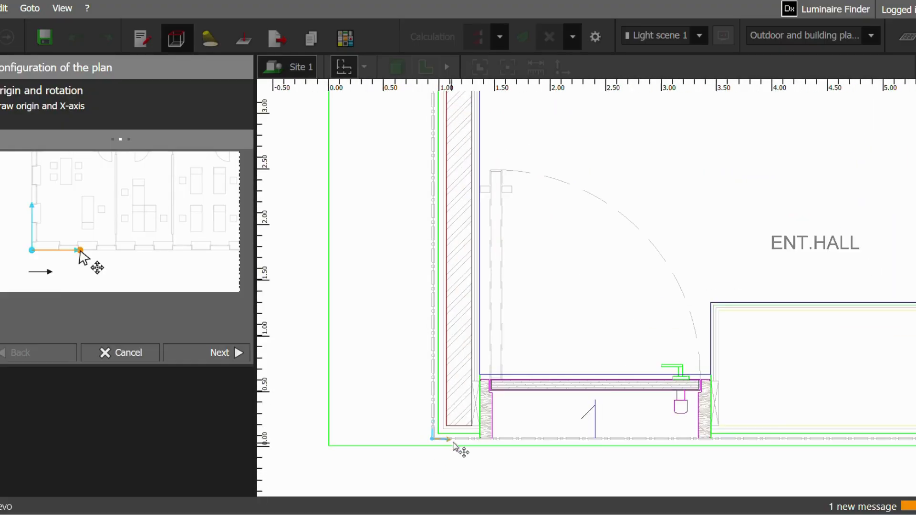
left_click(585, 439)
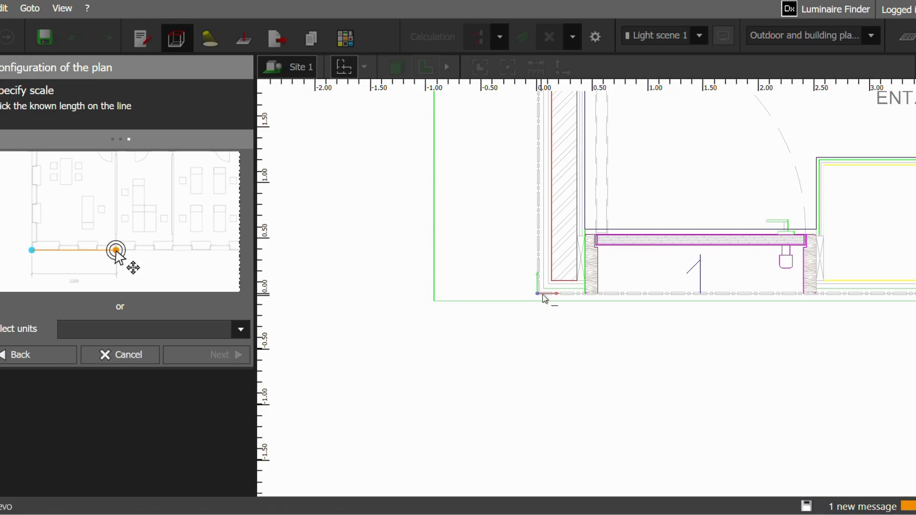
Step: Examine the floor plan's rooms and labels for a known dimension usable for the scale
scroll(544, 298, "down", 2)
middle_click_drag(651, 191, 584, 432)
scroll(573, 284, "down", 1)
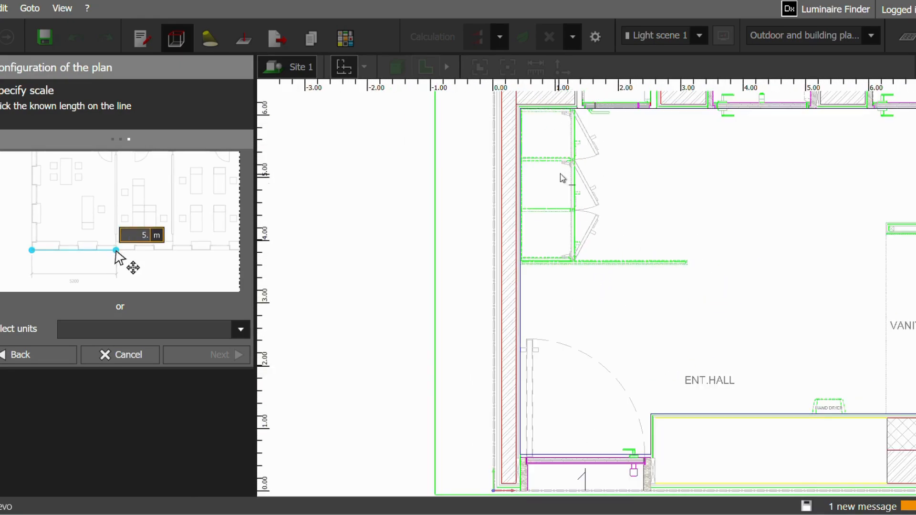
scroll(610, 278, "down", 2)
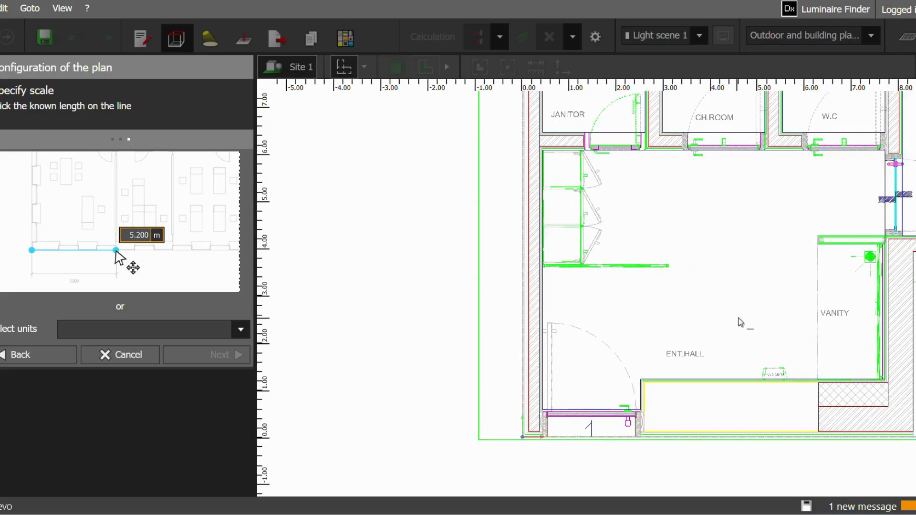
middle_click_drag(740, 323, 697, 302)
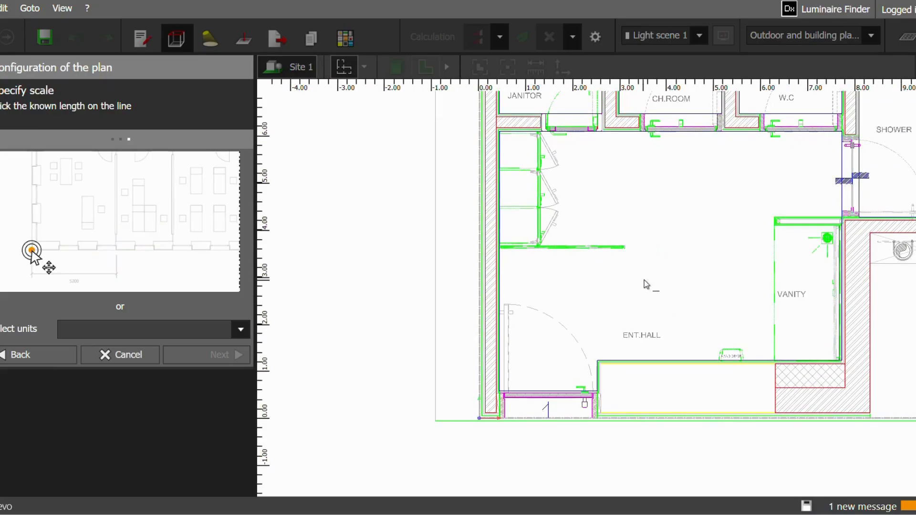
scroll(645, 280, "down", 2)
scroll(678, 218, "down", 2)
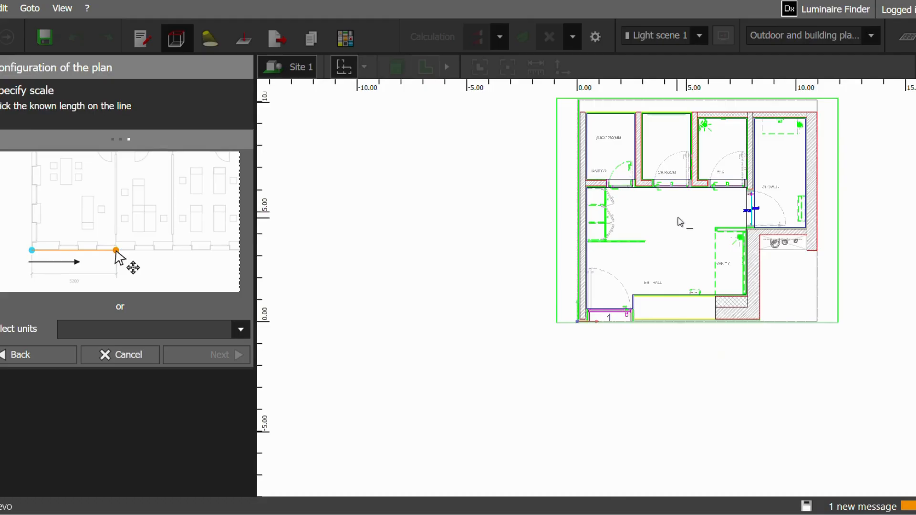
middle_click_drag(680, 221, 585, 274)
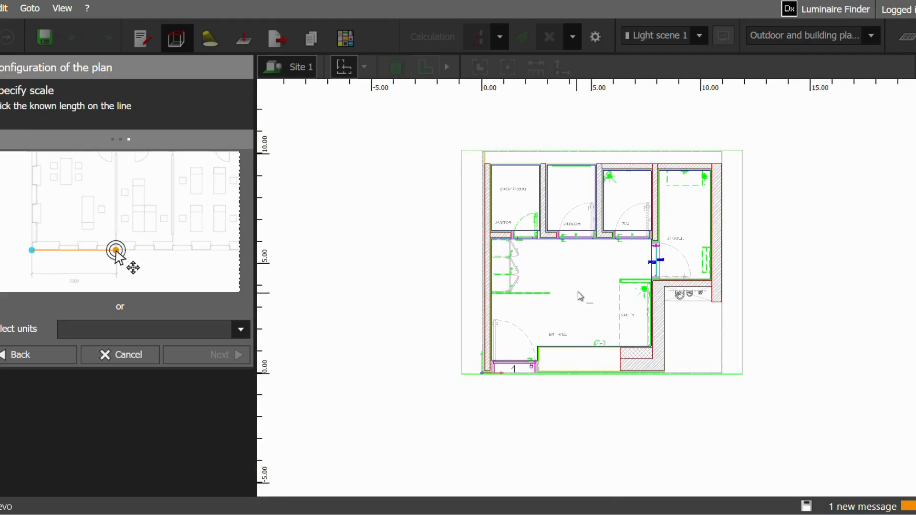
scroll(579, 296, "up", 1)
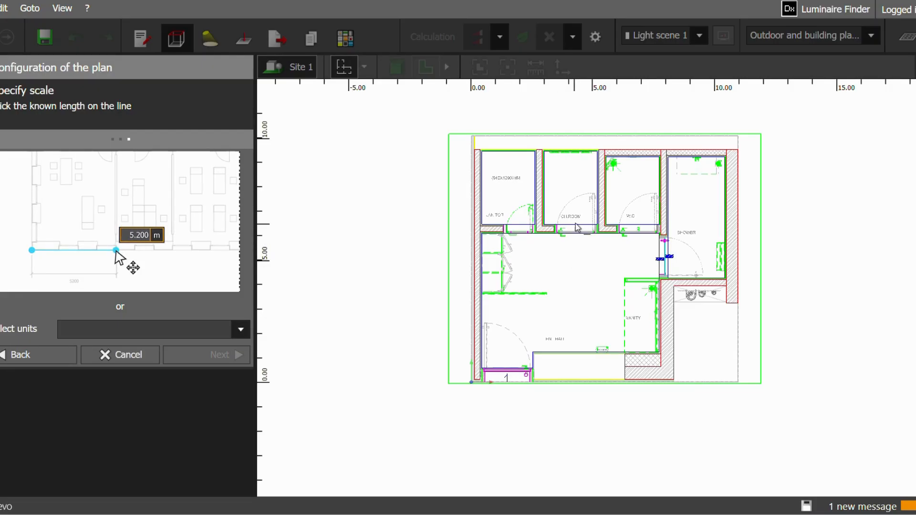
scroll(577, 224, "up", 3)
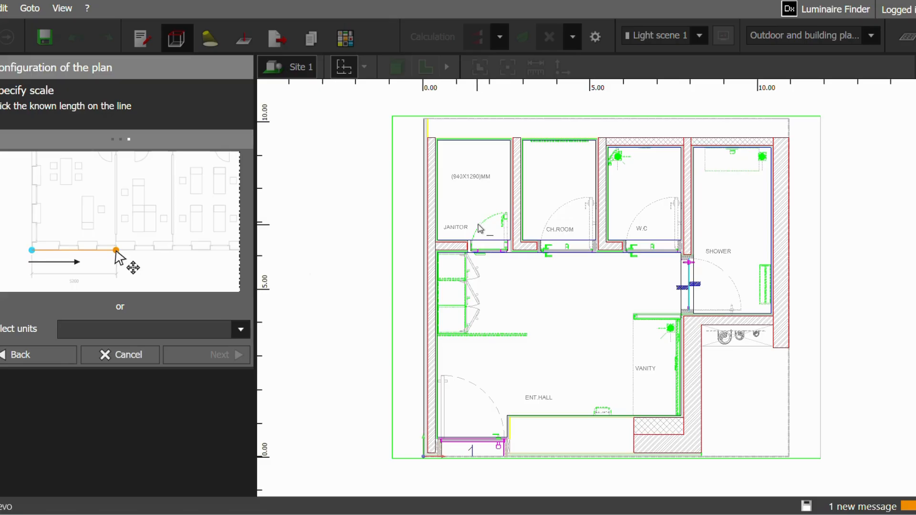
Step: Select Metre as the plan's unit of measure and replace it with User defined
left_click(242, 330)
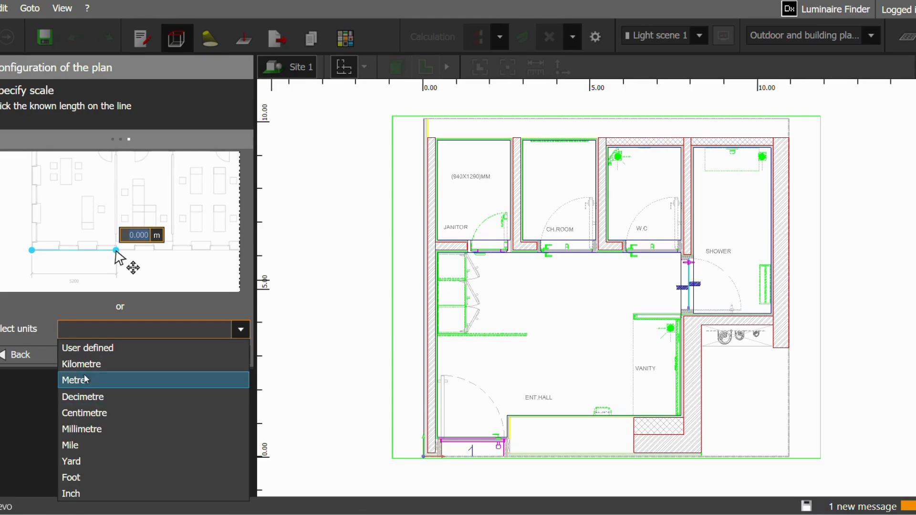
left_click(74, 383)
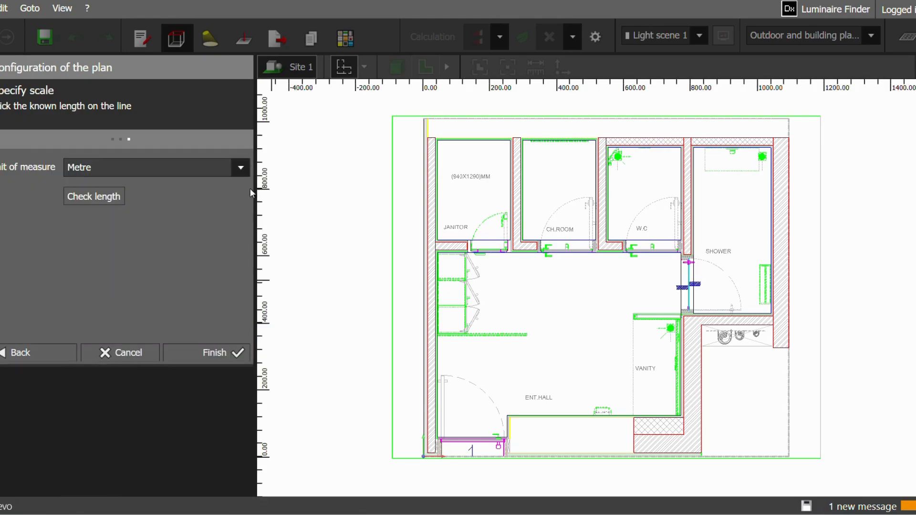
left_click(241, 168)
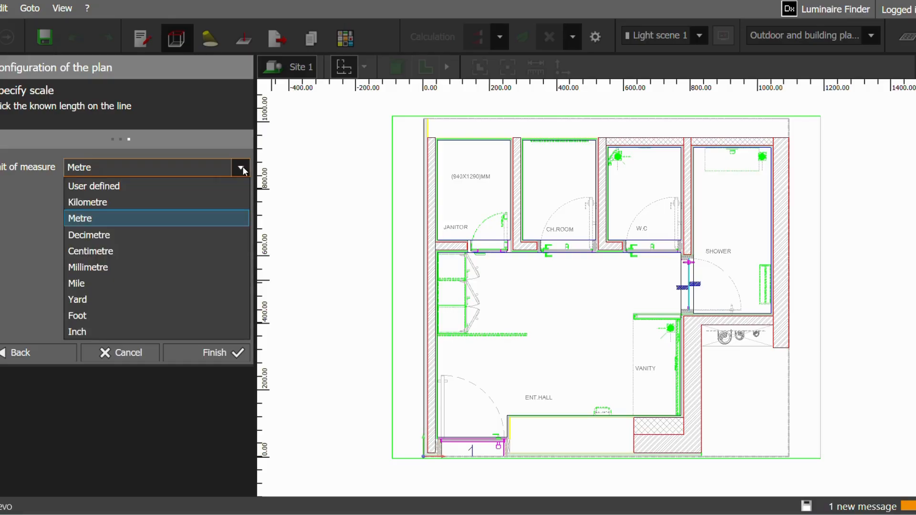
left_click(102, 186)
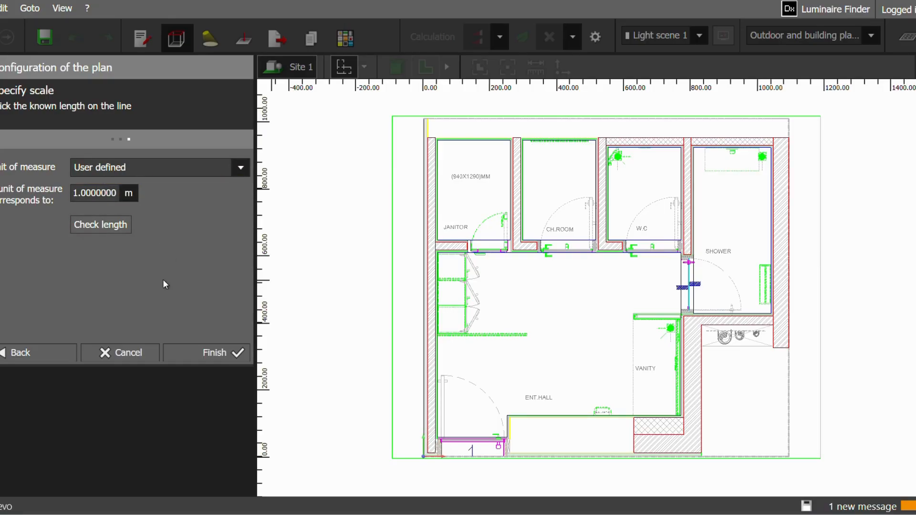
Step: Draw the known-length line horizontally across the inside width of the JANITOR room
scroll(461, 150, "up", 3)
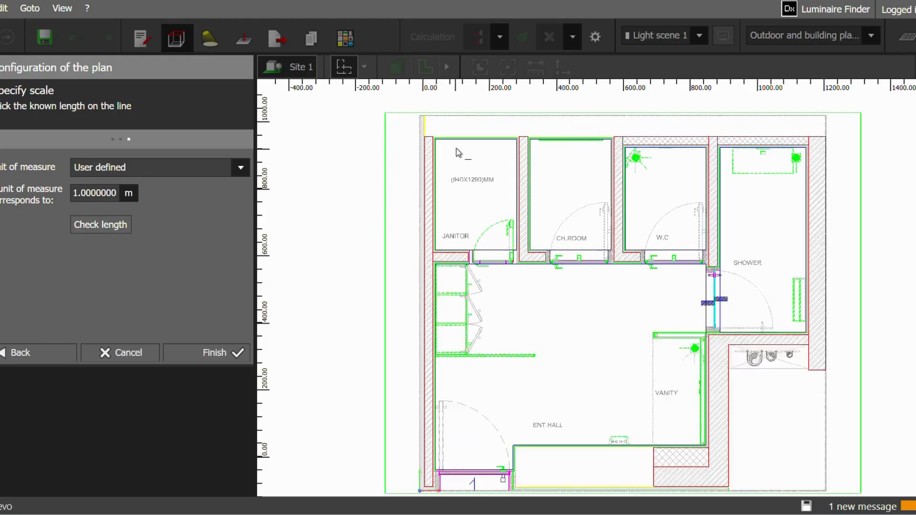
scroll(460, 153, "up", 2)
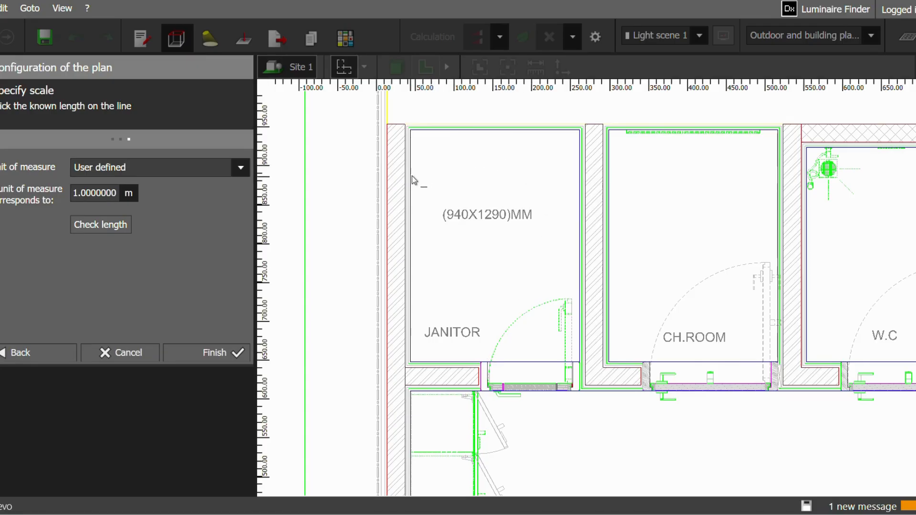
scroll(414, 183, "up", 3)
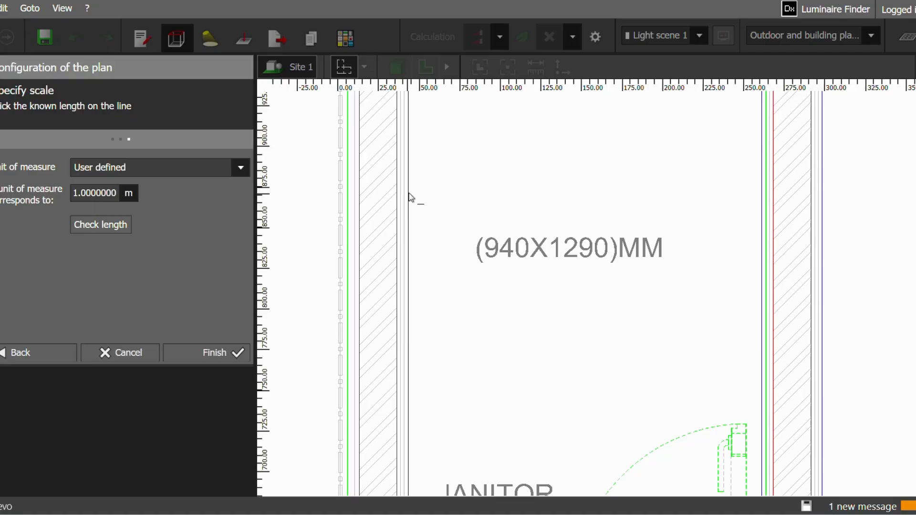
left_click(408, 194)
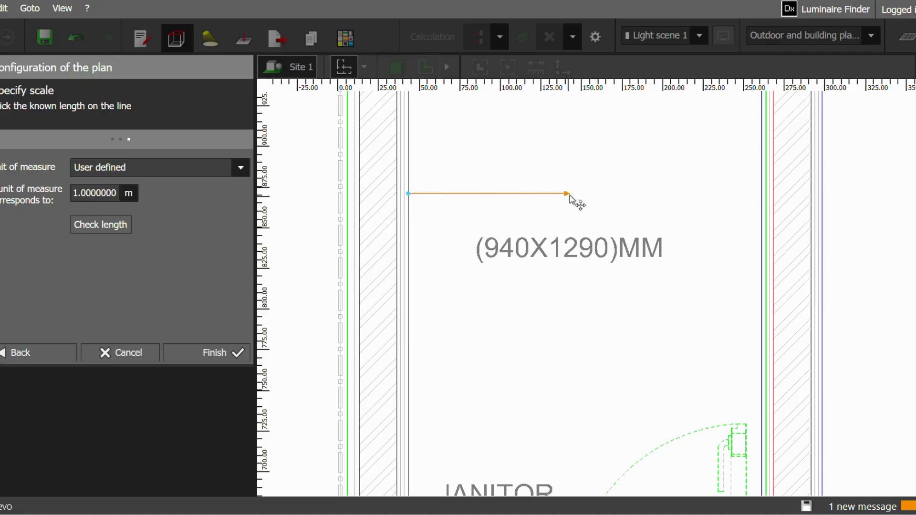
left_click(763, 194)
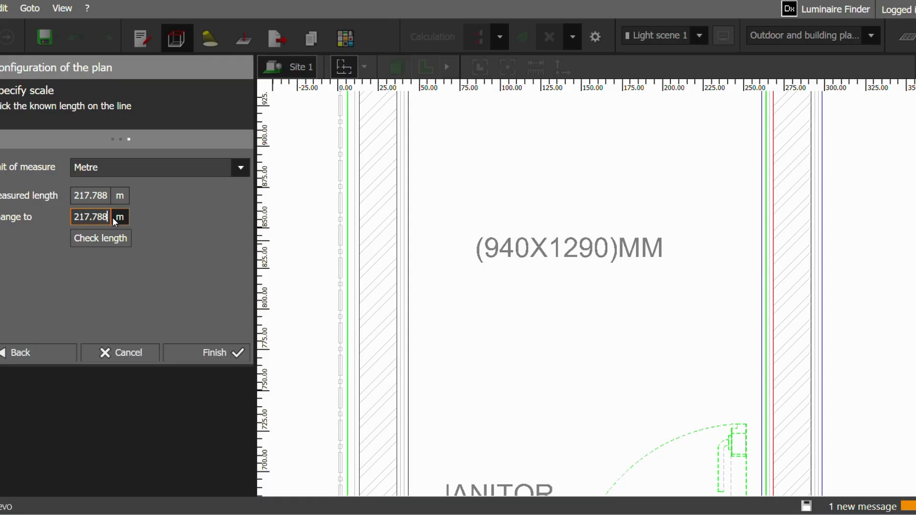
Step: Set the real length of the JANITOR room's reference line to 0.94 m to rescale the plan
key("BackSpace")
key("BackSpace")
key("BackSpace")
key("BackSpace")
key("BackSpace")
key("BackSpace")
key("BackSpace")
type("0.94")
key("ctrl+a")
key("Return")
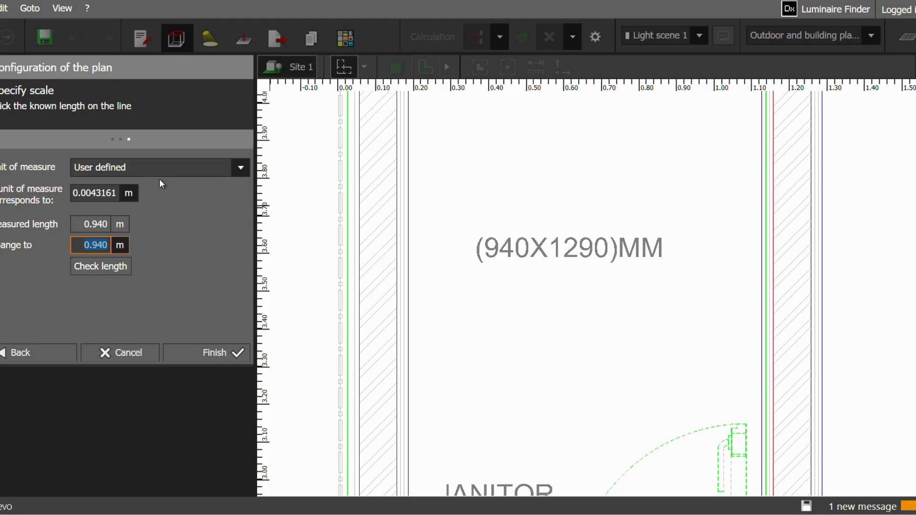
Step: Review the rescaled floor plan and finish the plan configuration
scroll(514, 259, "down", 6)
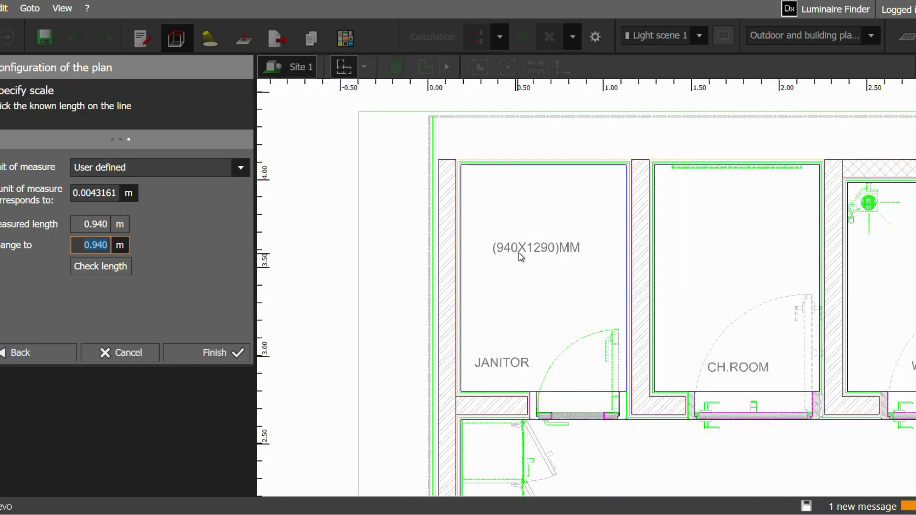
scroll(519, 253, "down", 4)
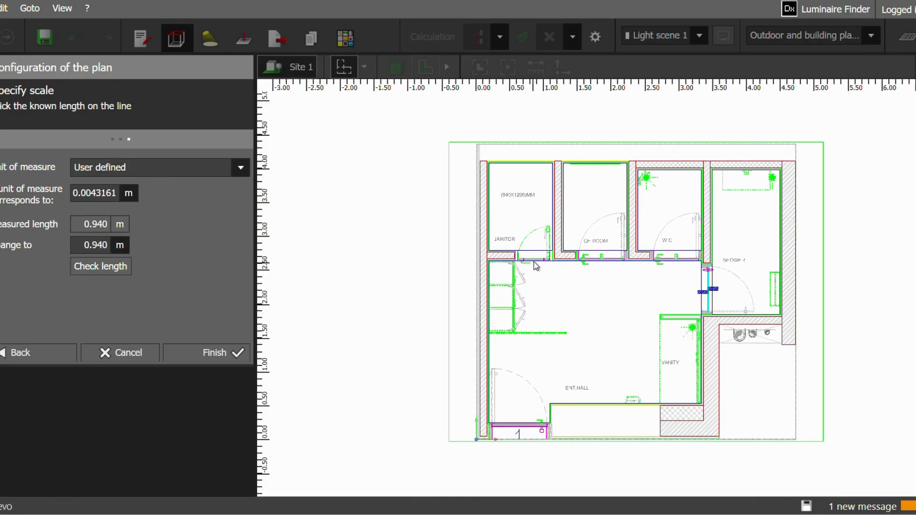
scroll(549, 210, "up", 2)
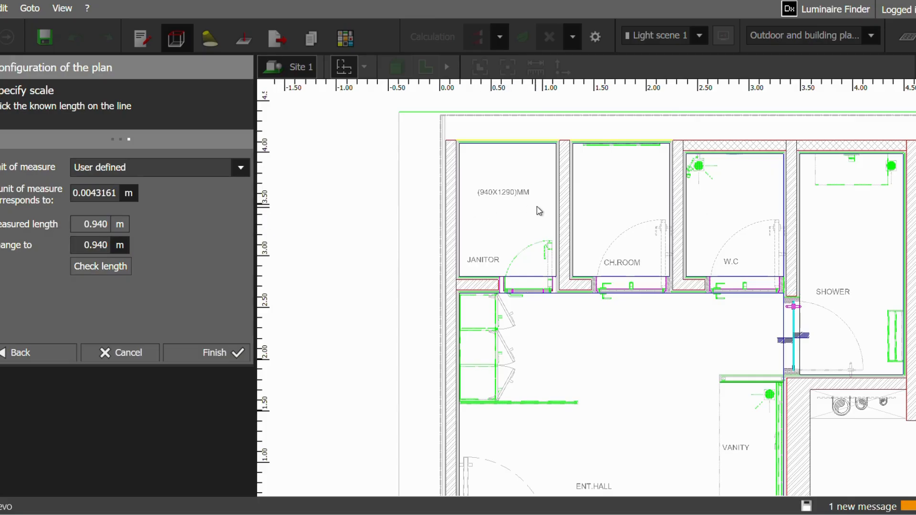
left_click(211, 356)
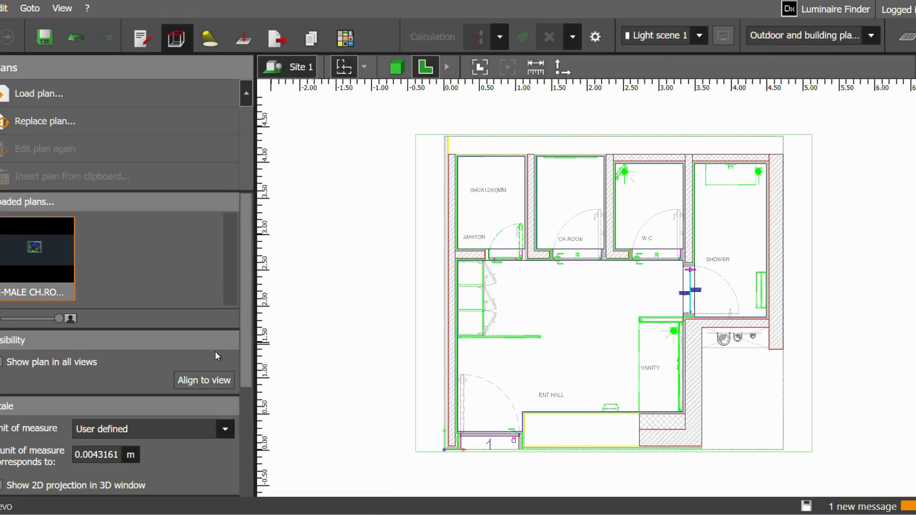
Step: Measure the inside width of the JANITOR room with the tape measure to check the scale
scroll(508, 194, "up", 5)
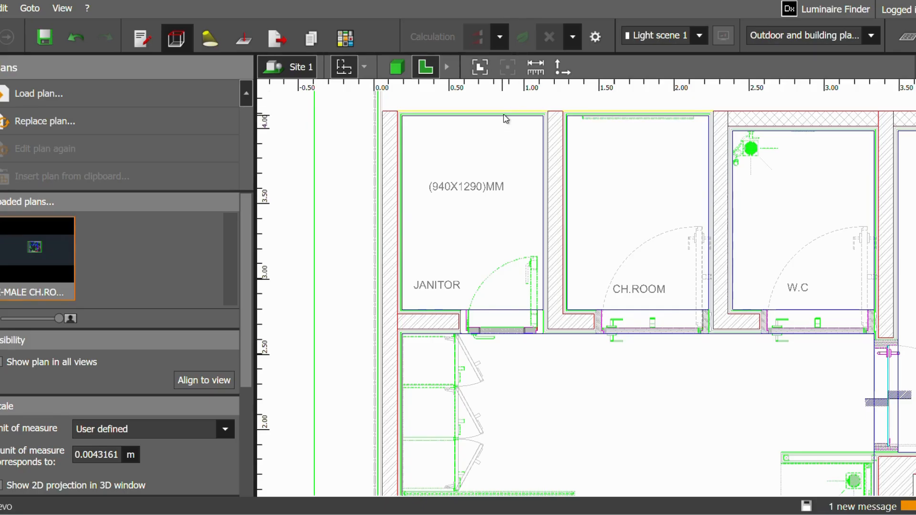
left_click(534, 71)
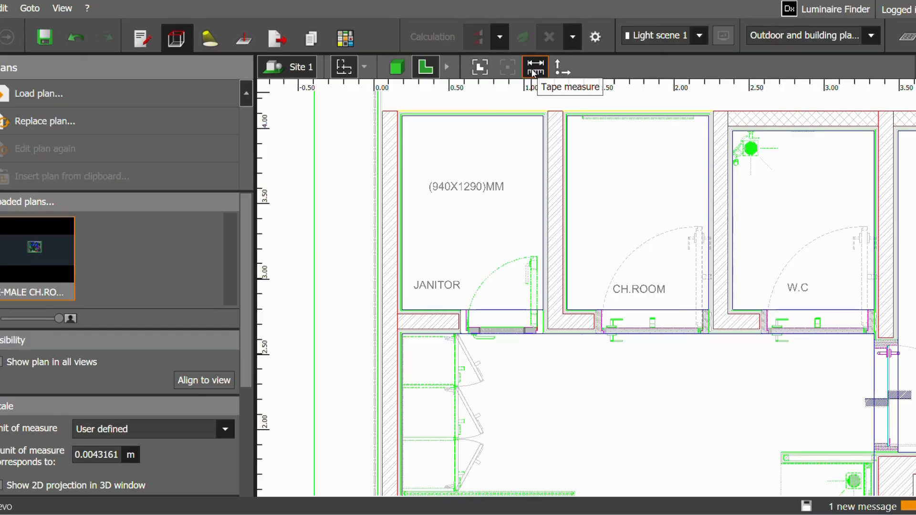
scroll(402, 165, "up", 3)
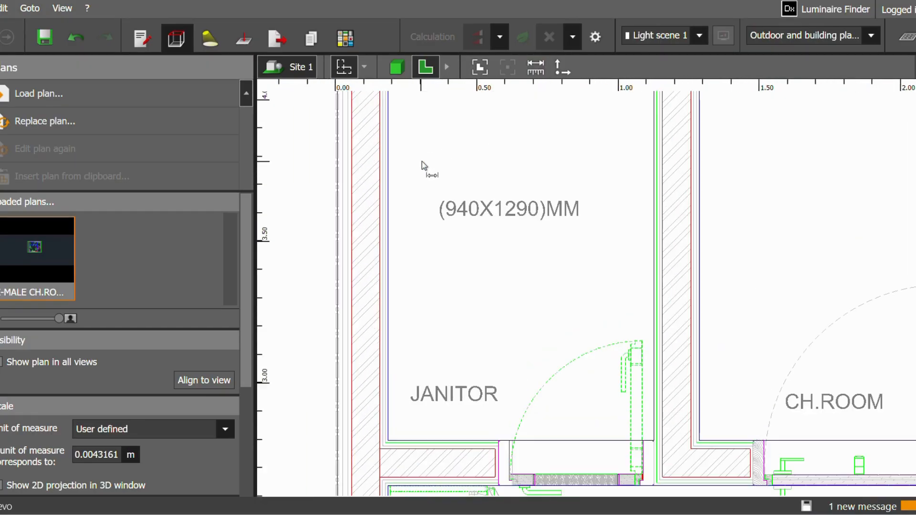
left_click(387, 163)
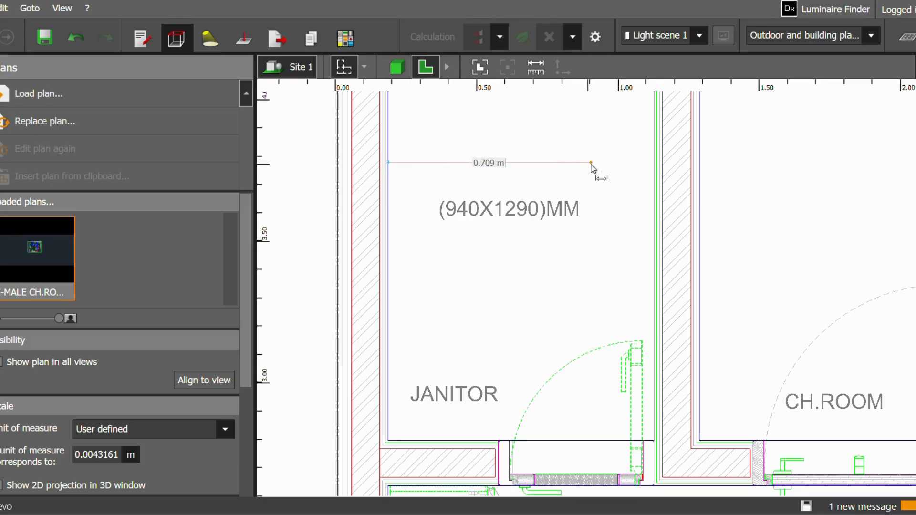
left_click(655, 163)
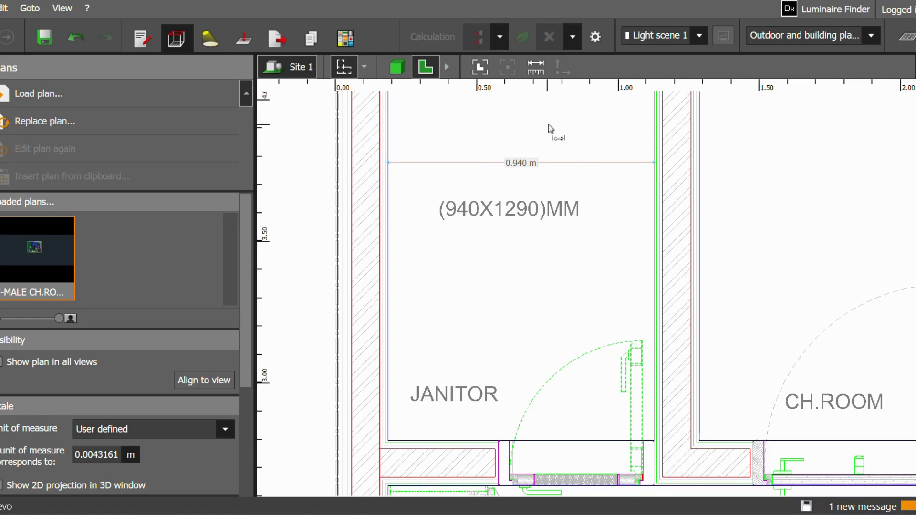
Step: Measure the inside length of the JANITOR room vertically from its upper wall line to its lower wall line
scroll(560, 113, "down", 1)
scroll(558, 110, "down", 2)
middle_click_drag(558, 111, 553, 161)
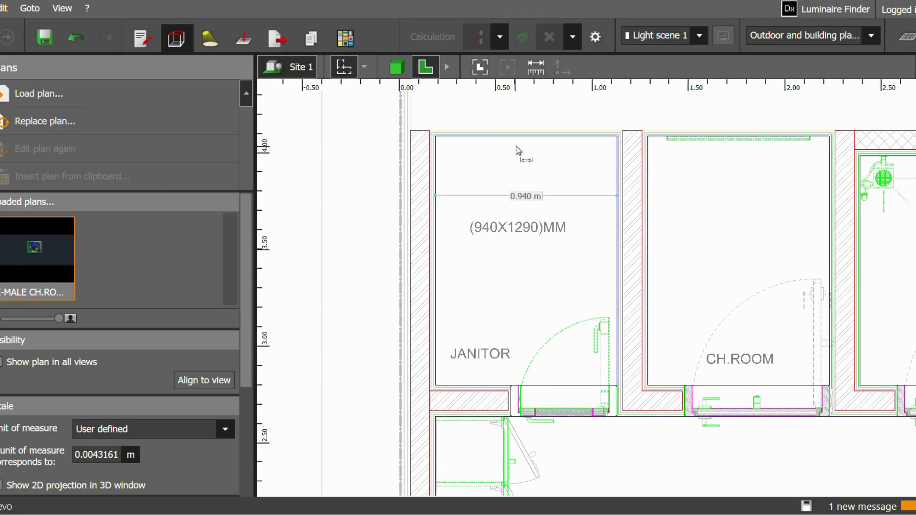
scroll(508, 138, "up", 3)
scroll(509, 139, "up", 1)
scroll(507, 139, "up", 2)
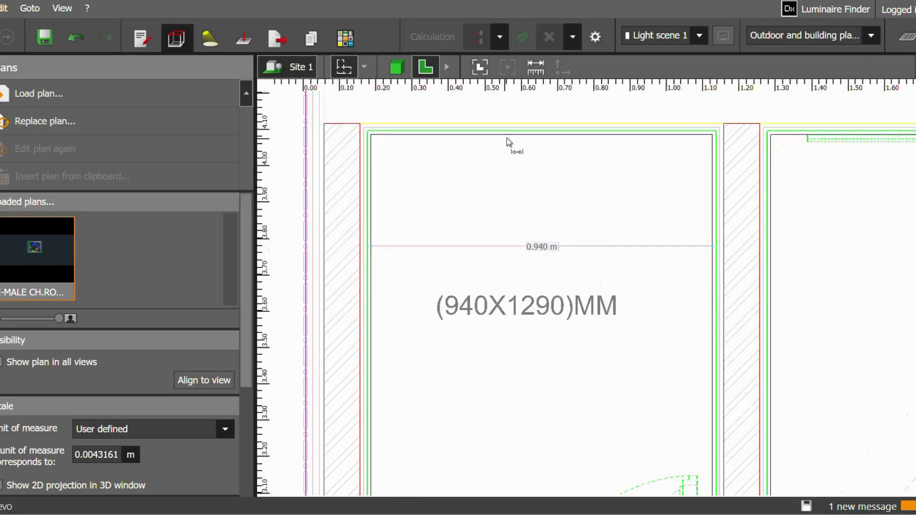
scroll(513, 142, "up", 2)
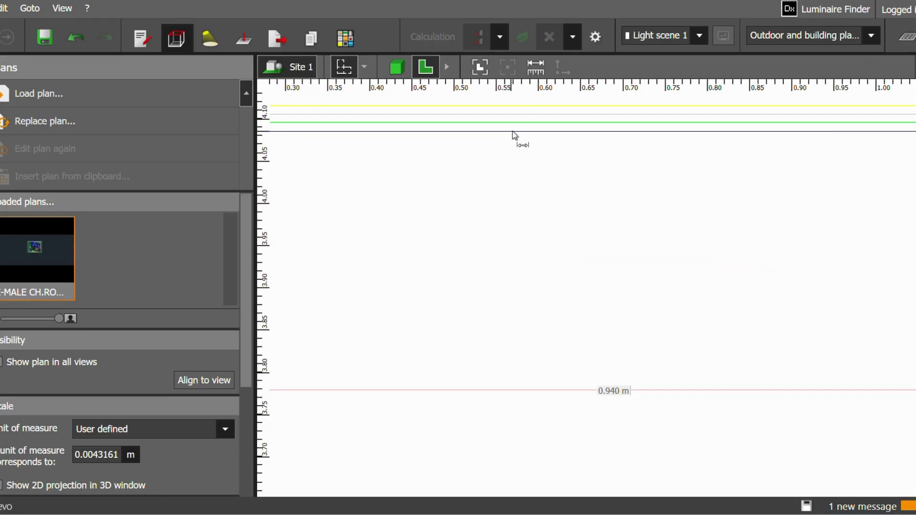
key("Escape")
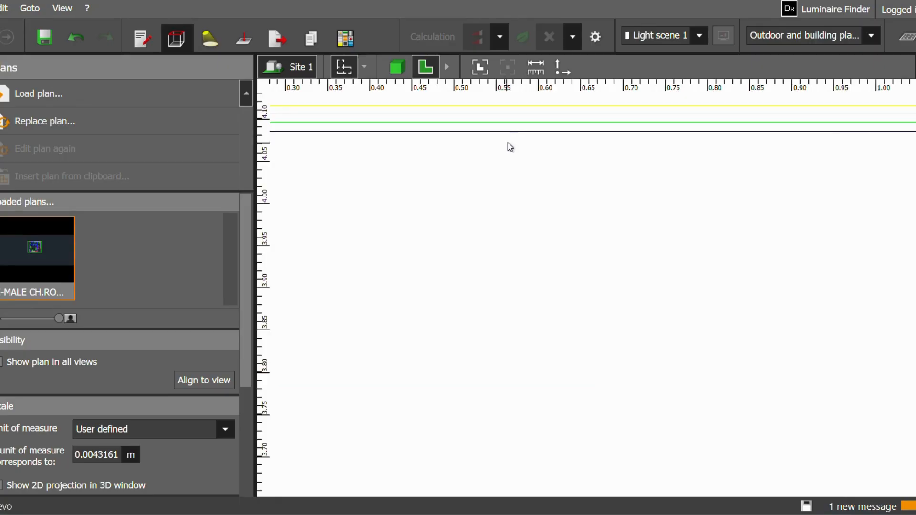
left_click(538, 71)
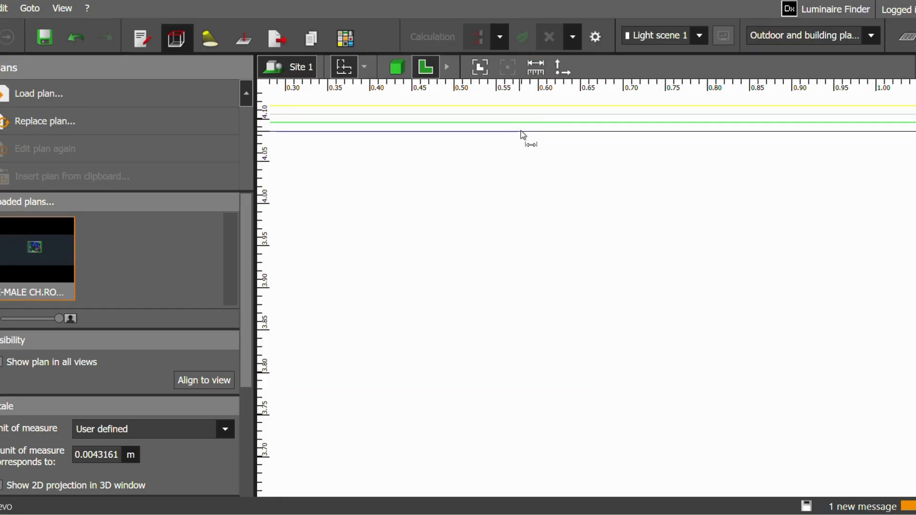
left_click(522, 133)
scroll(530, 234, "down", 4)
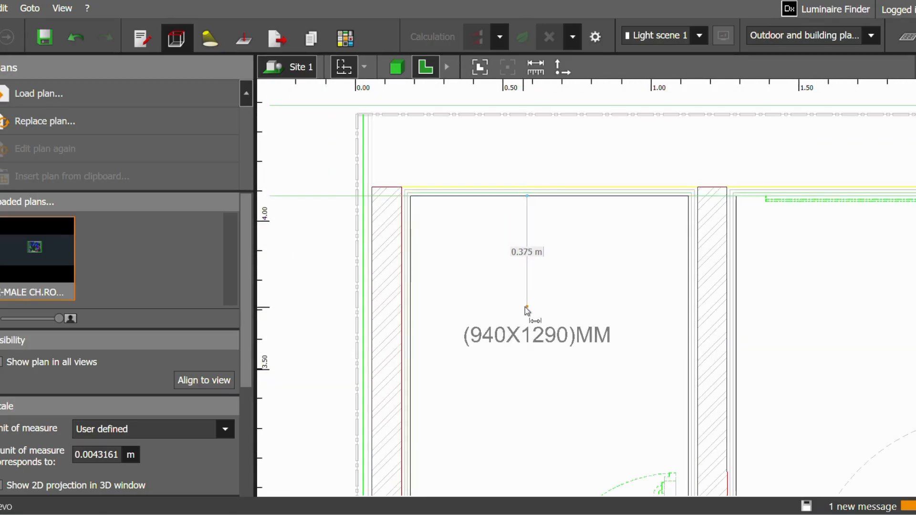
middle_click_drag(525, 308, 522, 188)
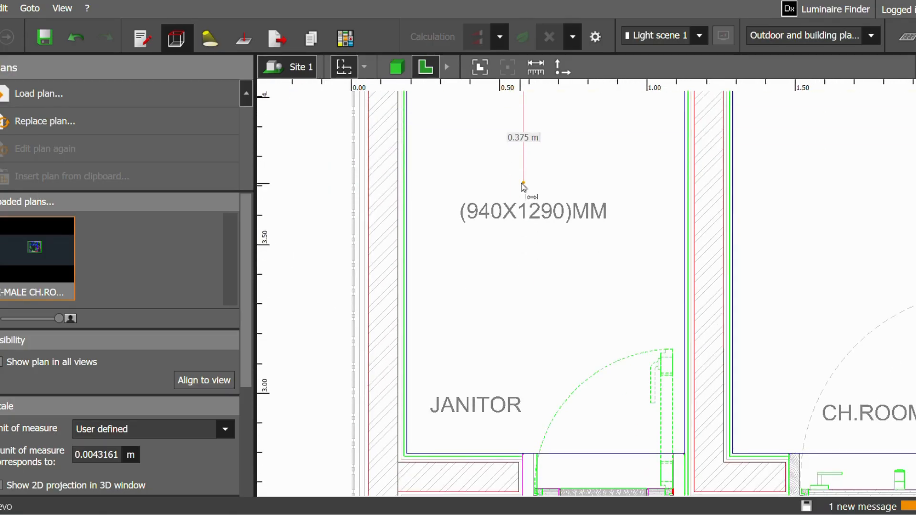
left_click(523, 453)
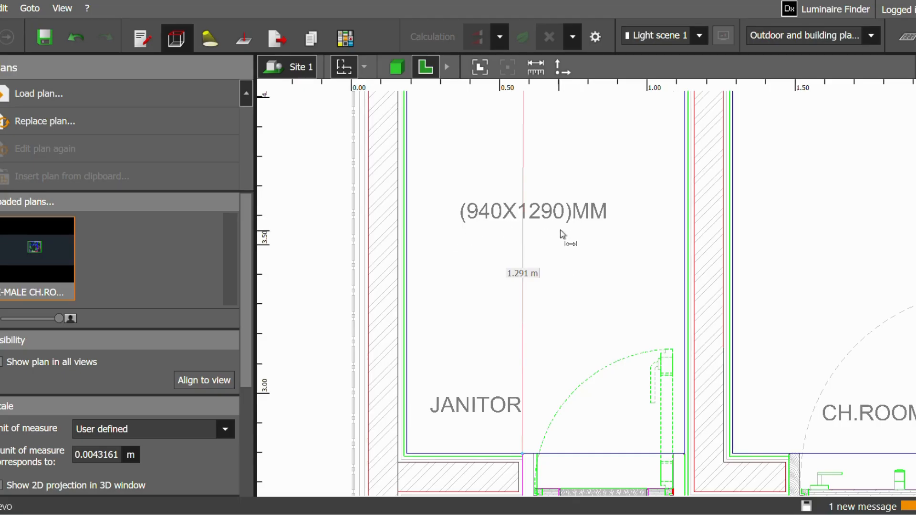
scroll(564, 235, "down", 2)
scroll(564, 235, "down", 2)
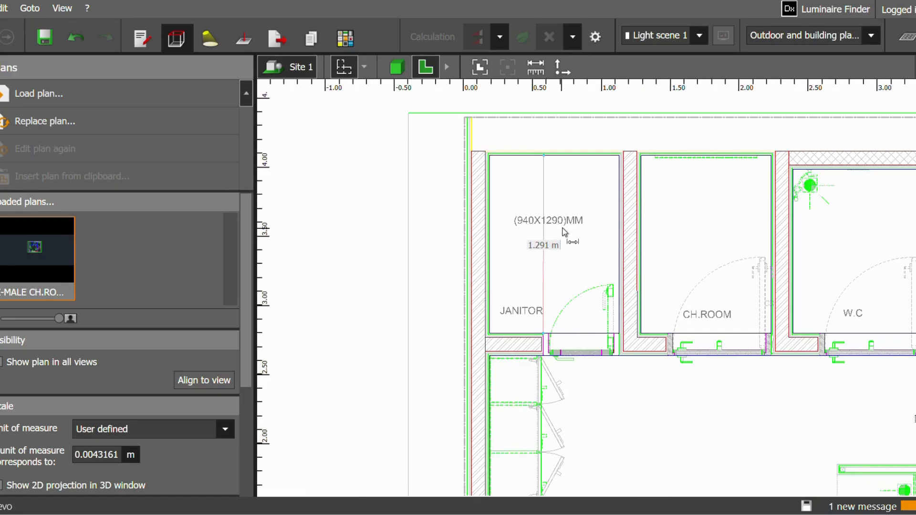
key("Escape")
Step: Examine the whole scaled plan in the 3D view, and return to the 2D floor plan view
scroll(552, 241, "down", 3)
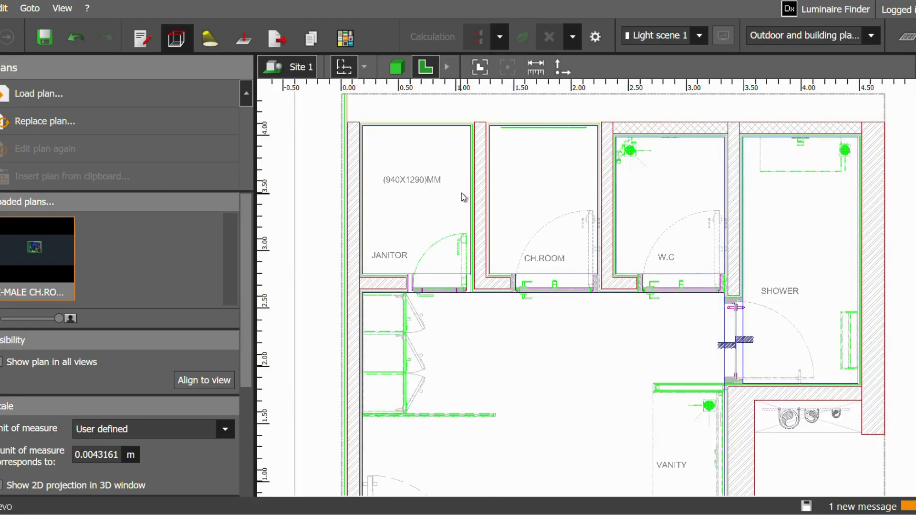
scroll(462, 192, "down", 3)
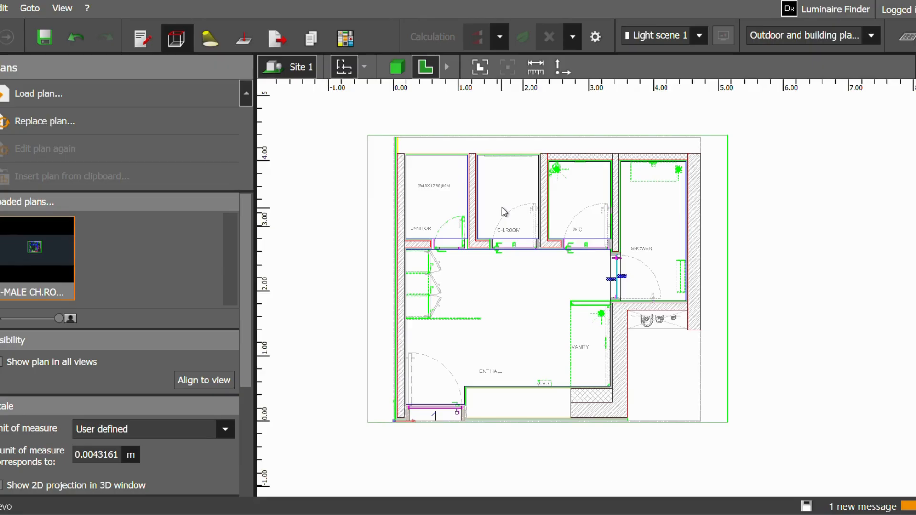
left_click(397, 68)
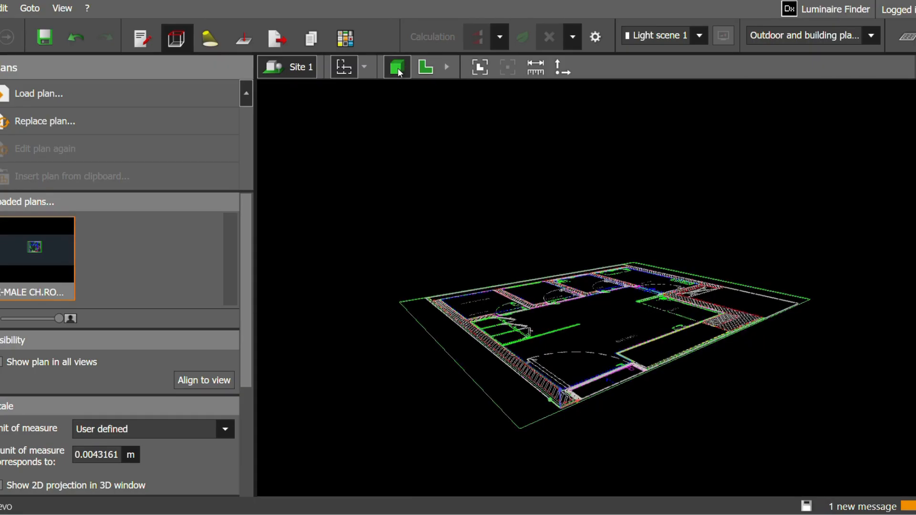
scroll(555, 322, "up", 2)
mouse_move(555, 322)
left_mouse_down()
mouse_move(590, 336)
mouse_move(586, 391)
mouse_move(569, 389)
mouse_move(557, 356)
mouse_move(561, 334)
mouse_move(585, 361)
mouse_move(540, 379)
mouse_move(551, 375)
mouse_move(562, 324)
left_mouse_up()
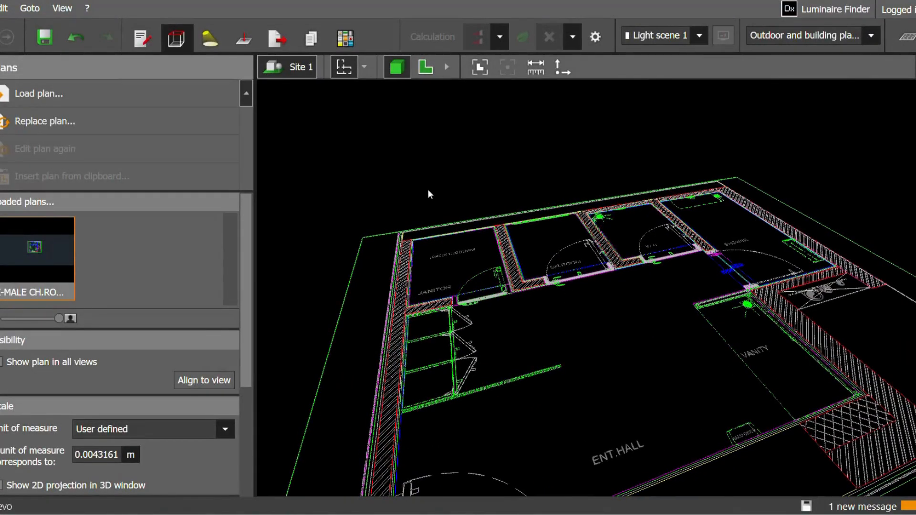
left_click(426, 70)
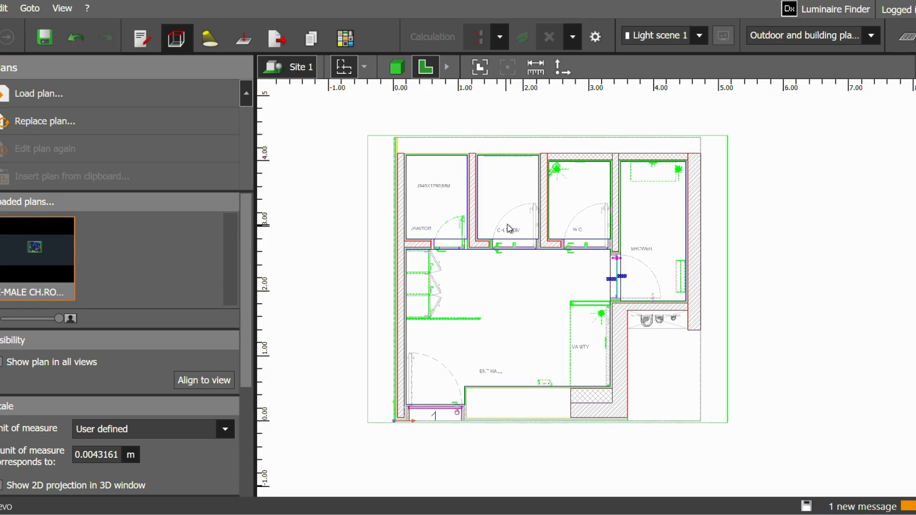
scroll(508, 224, "down", 1)
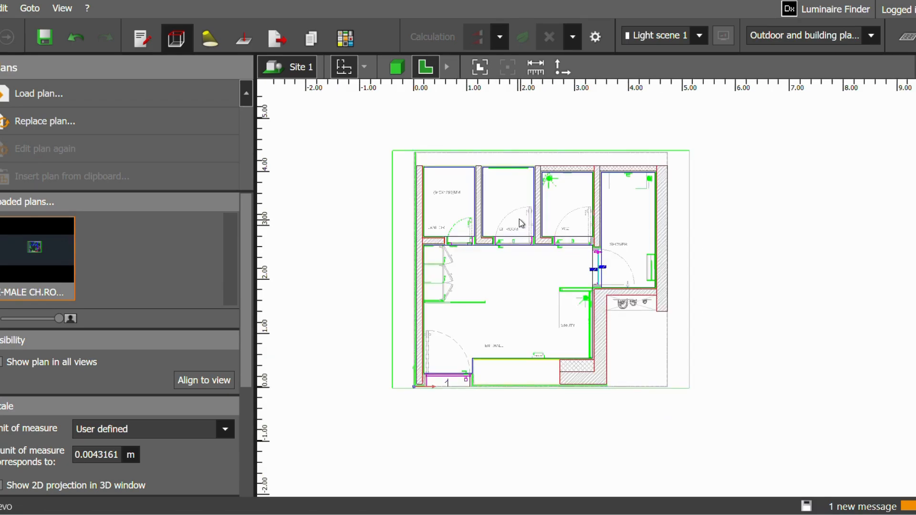